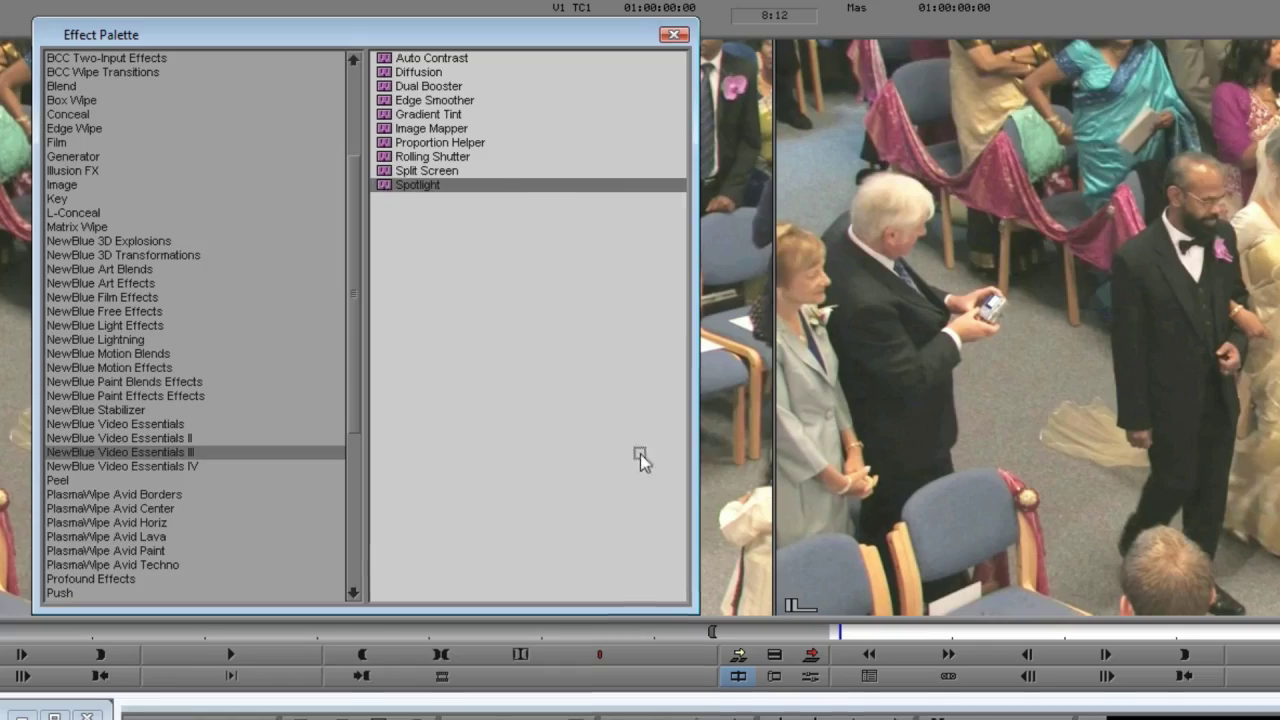
Step: Apply NewBlue Spotlight to the 11_WalkingDownAisle.mov clip and display its preset list
drag(640, 460, 768, 719)
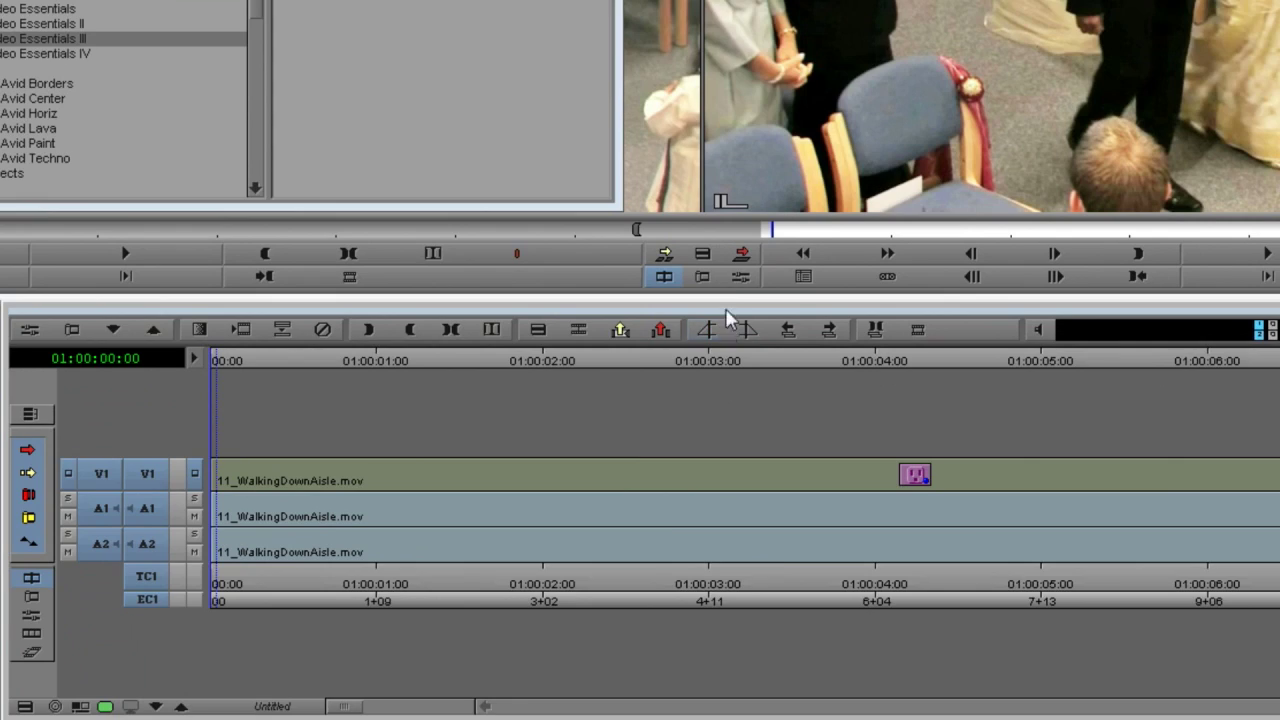
click(740, 276)
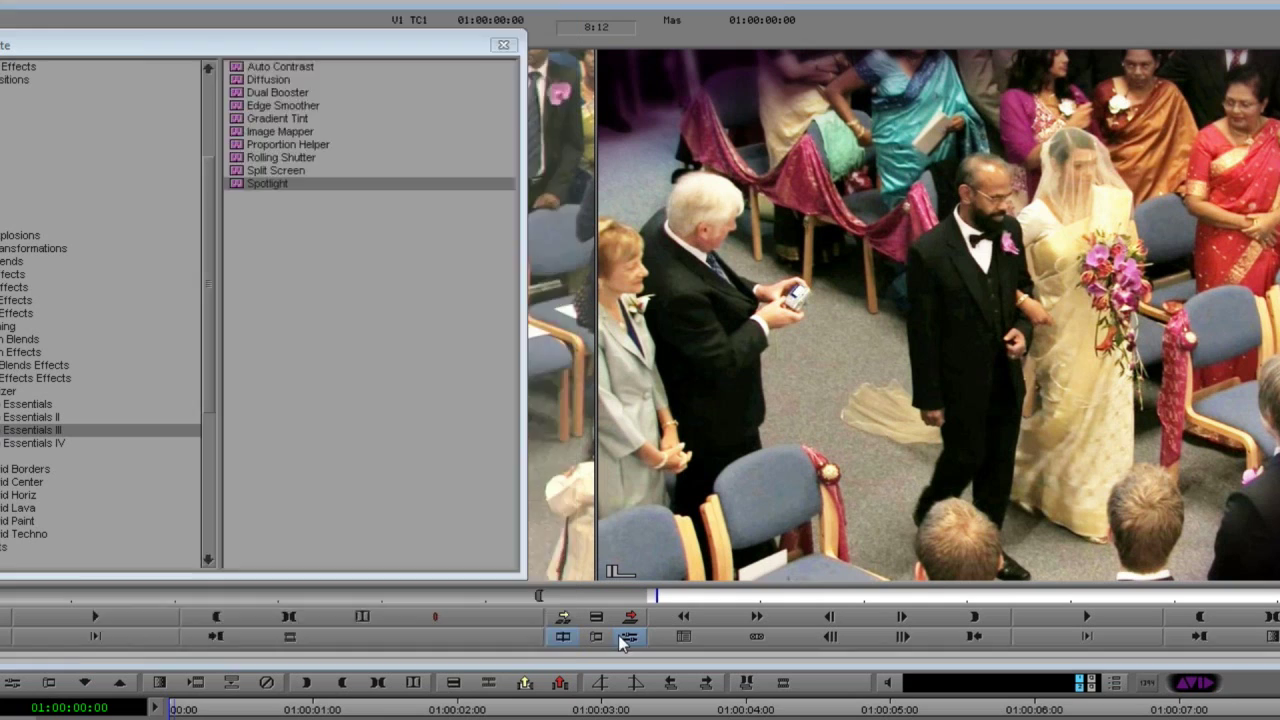
click(228, 122)
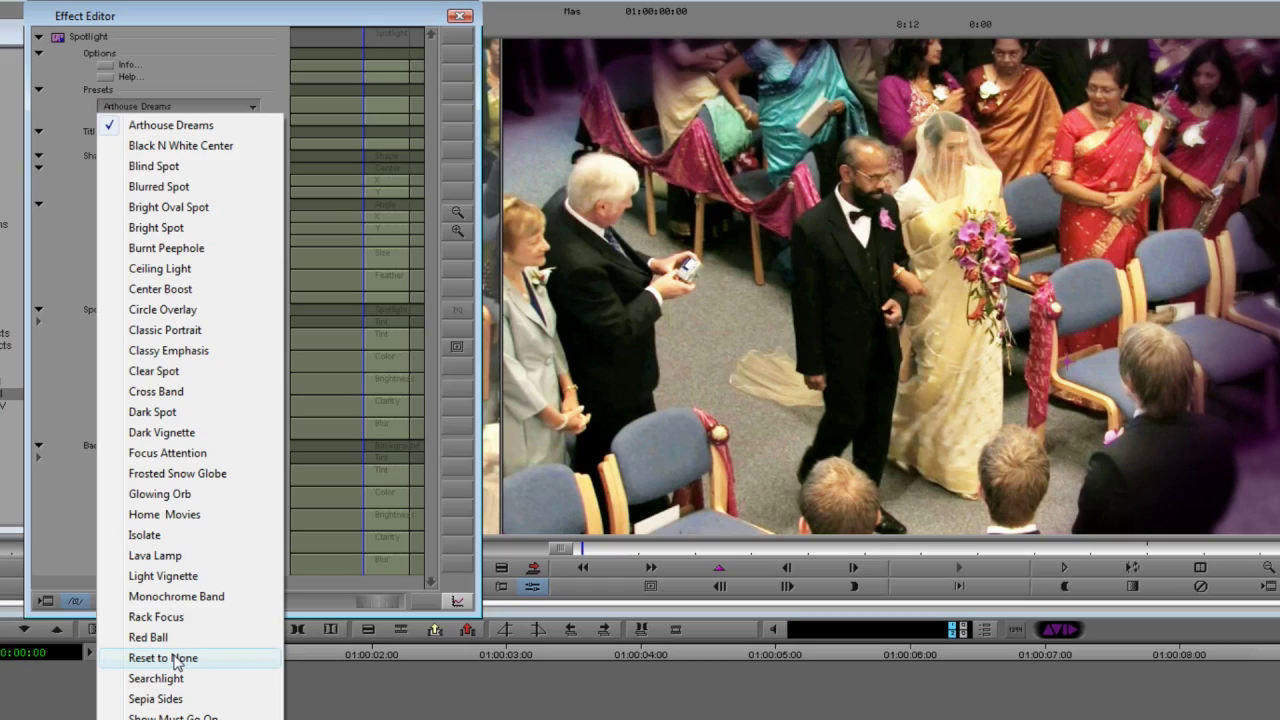
Step: Choose Reset to None from the Spotlight presets
click(176, 658)
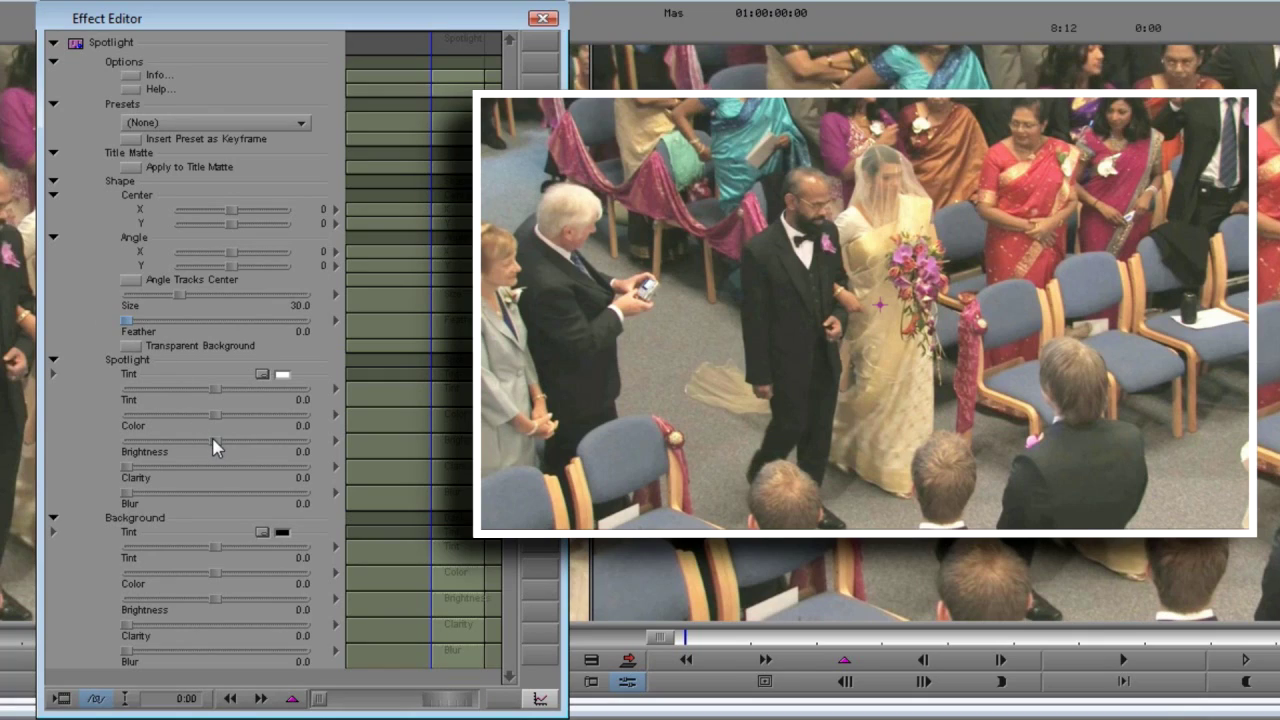
Step: Centre the spotlight at -41, -122 with Size 26.8, Feather 20.7, Brightness 6.1, Color 25.6, Clarity 63.4
drag(215, 442, 342, 440)
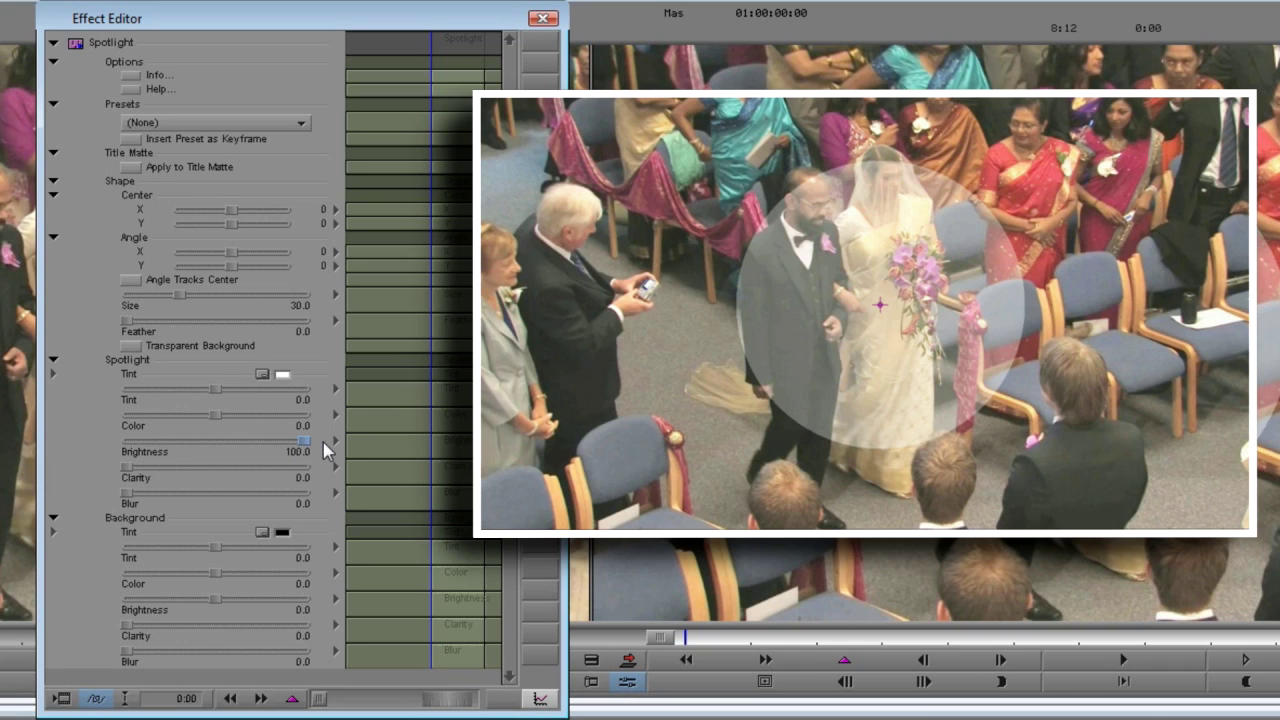
drag(231, 223, 228, 214)
drag(178, 297, 163, 320)
drag(305, 450, 221, 452)
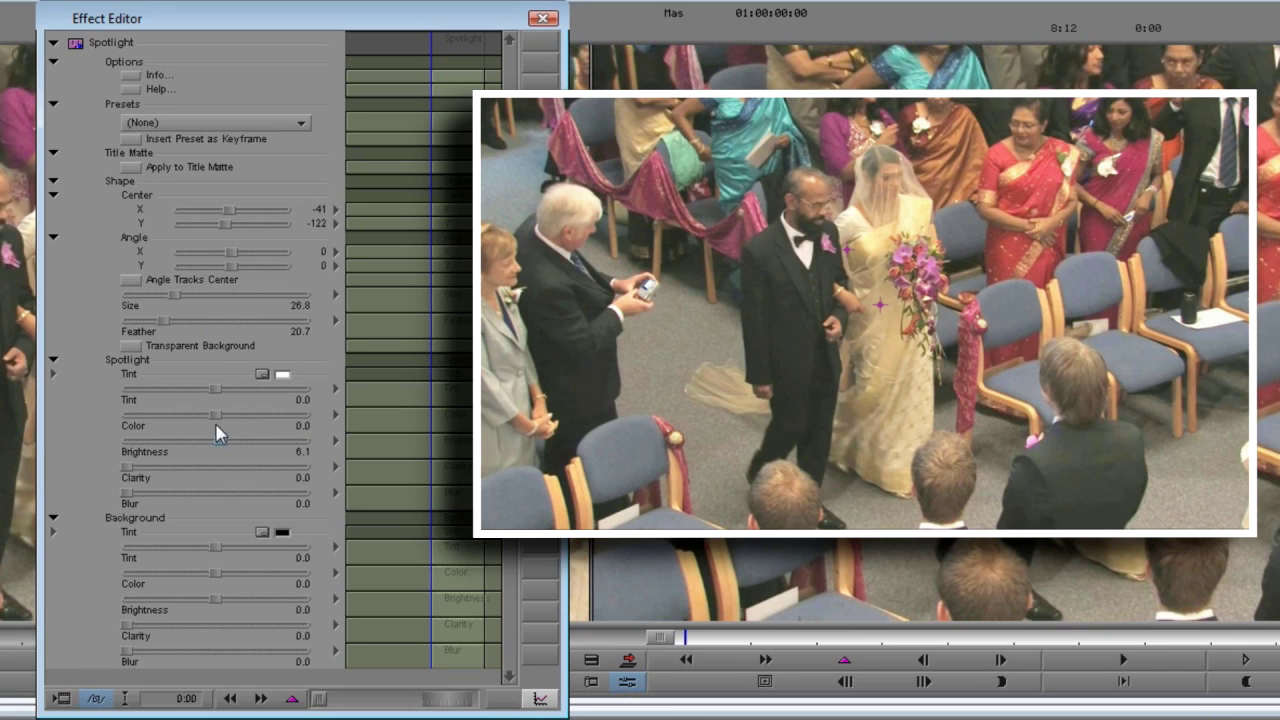
drag(220, 414, 242, 416)
drag(128, 467, 243, 463)
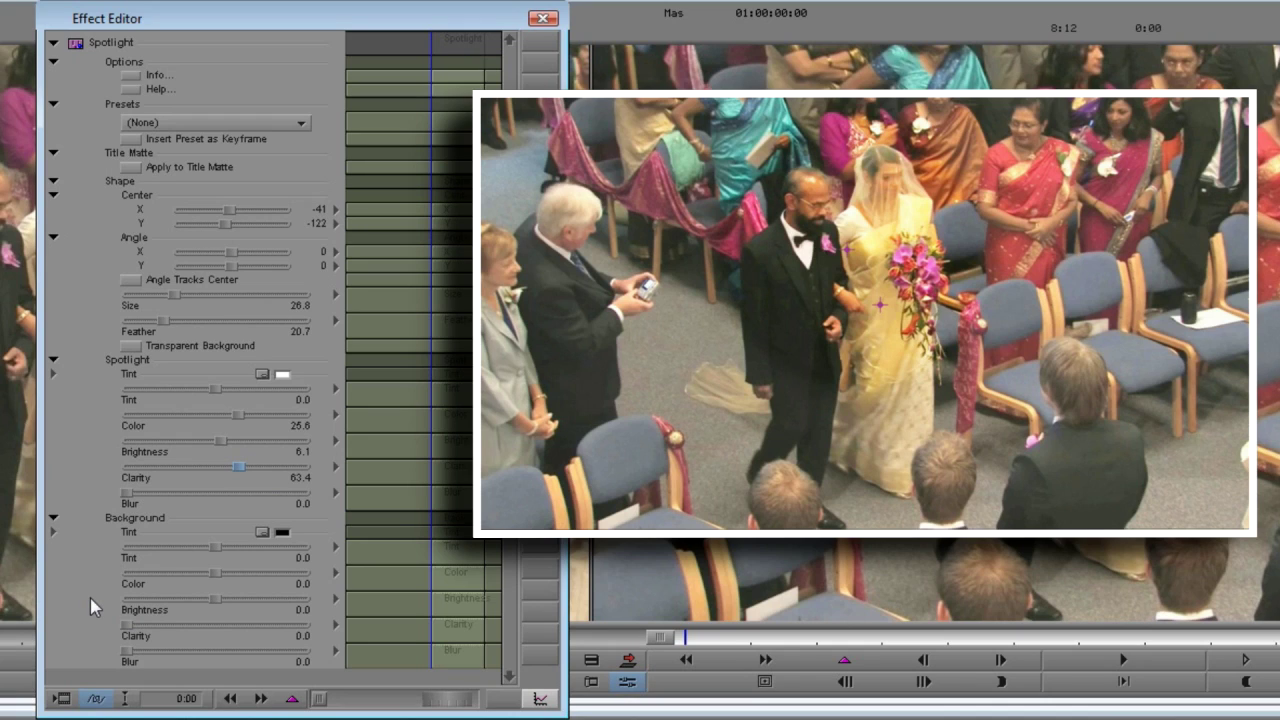
Step: Lower the Background Brightness and Background Color to darken the area around the couple
click(219, 597)
drag(219, 597, 169, 600)
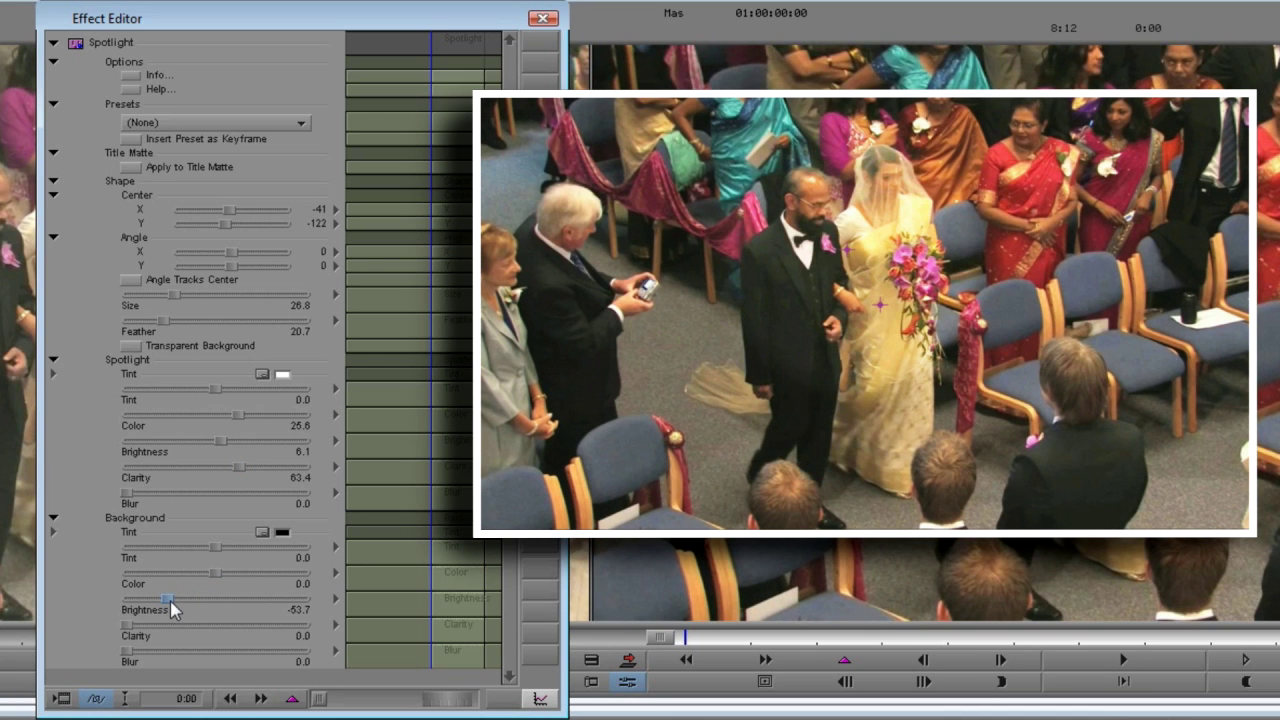
drag(193, 574, 165, 572)
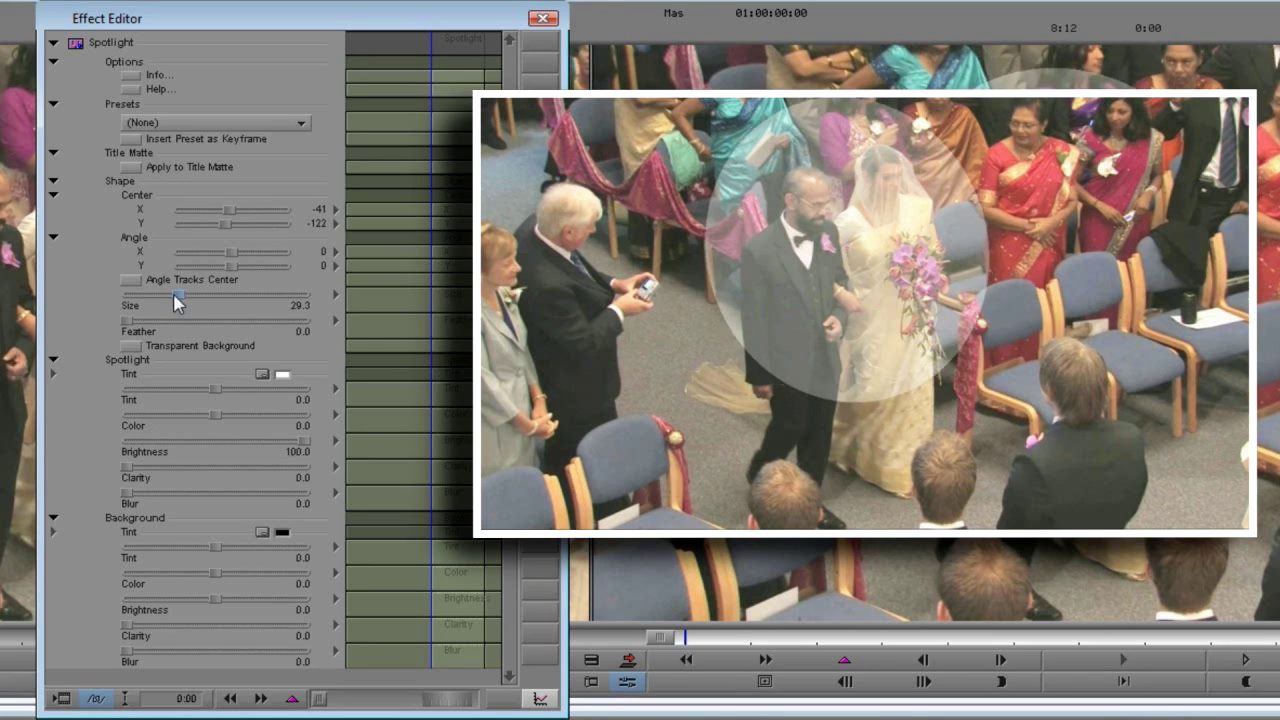
Step: Soften the spotlight edge, tint it, raise its clarity and darken the background
drag(130, 322, 162, 320)
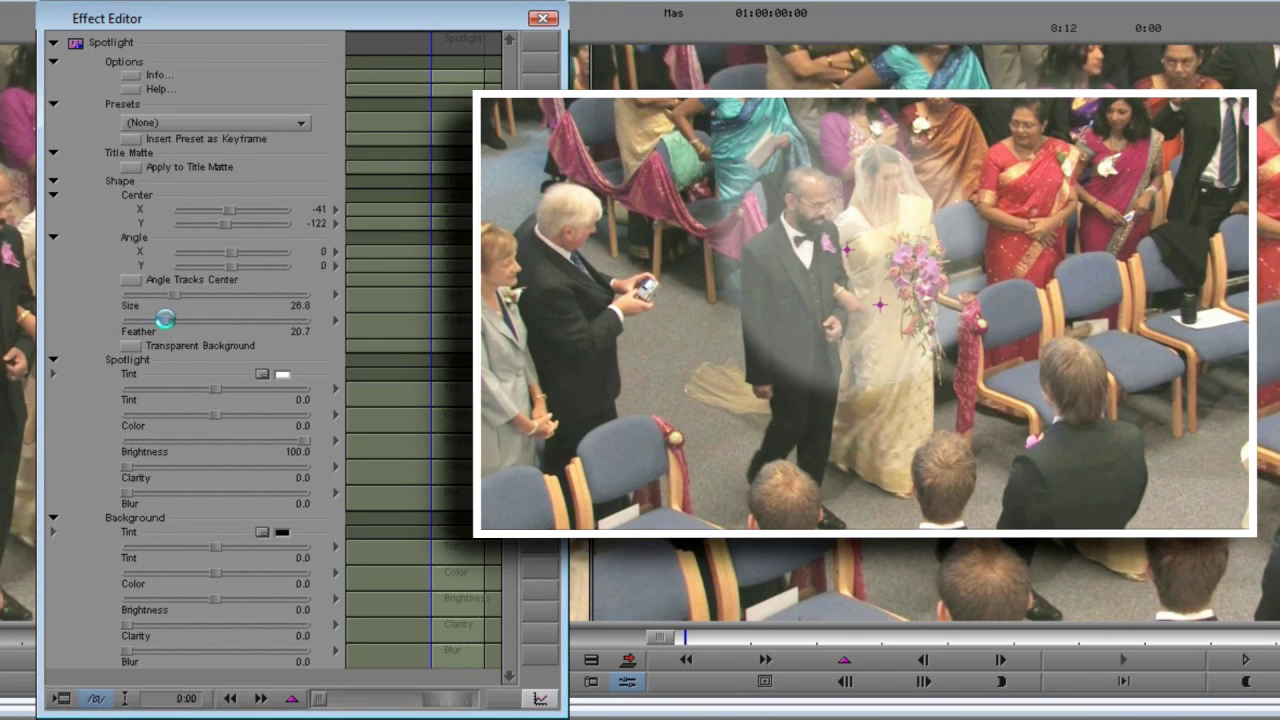
drag(216, 414, 238, 416)
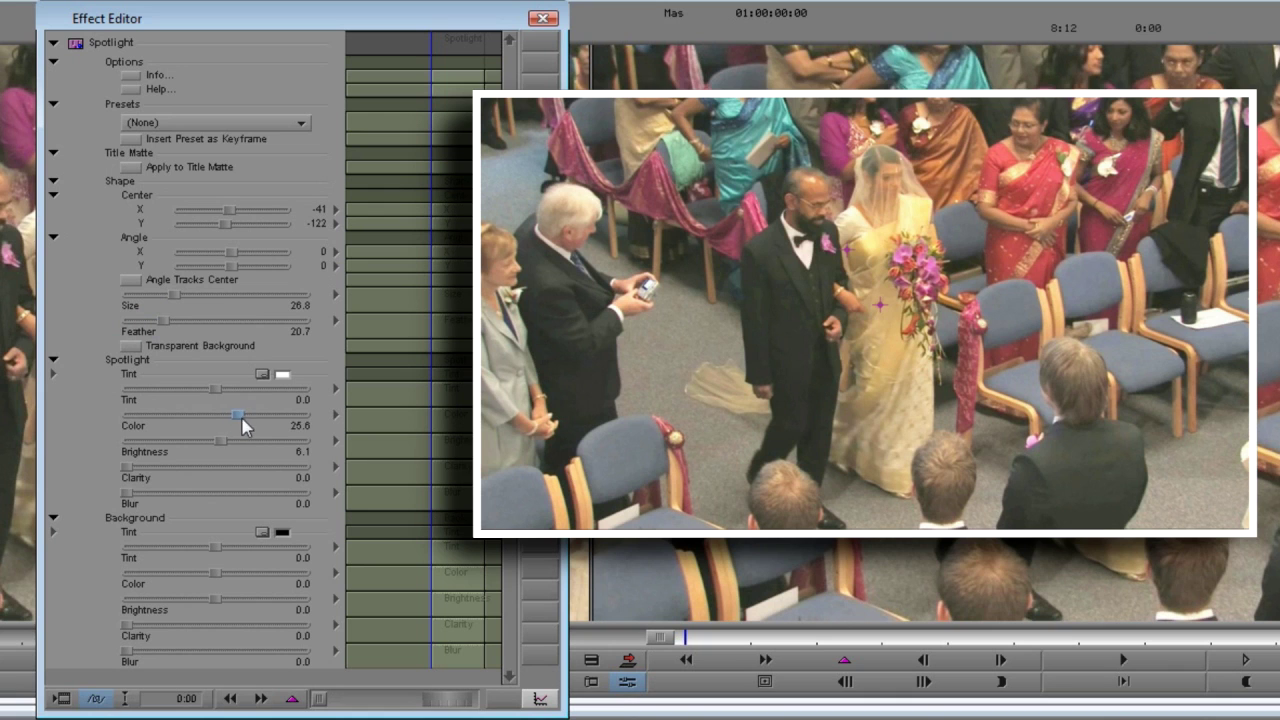
drag(127, 466, 238, 463)
drag(206, 603, 169, 571)
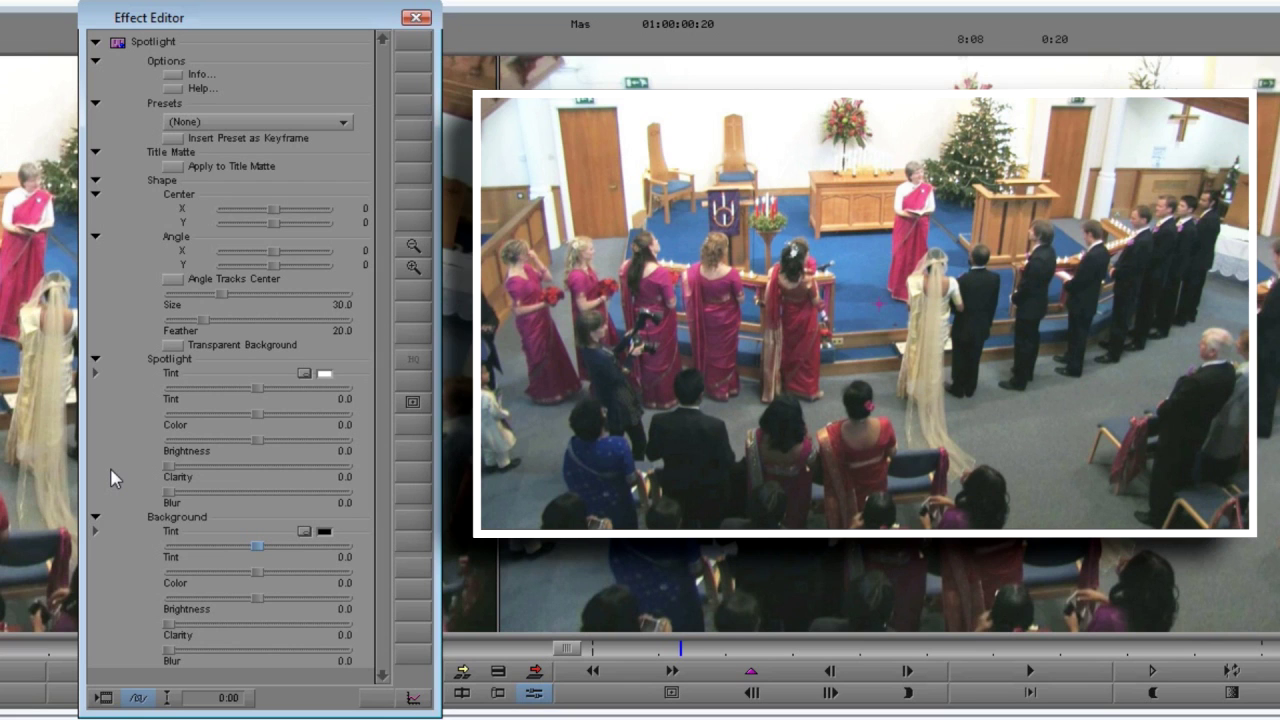
Step: Set Background Tint and Blur to 100, and make the spotlight a larger, wider, softer oval
drag(257, 557, 398, 565)
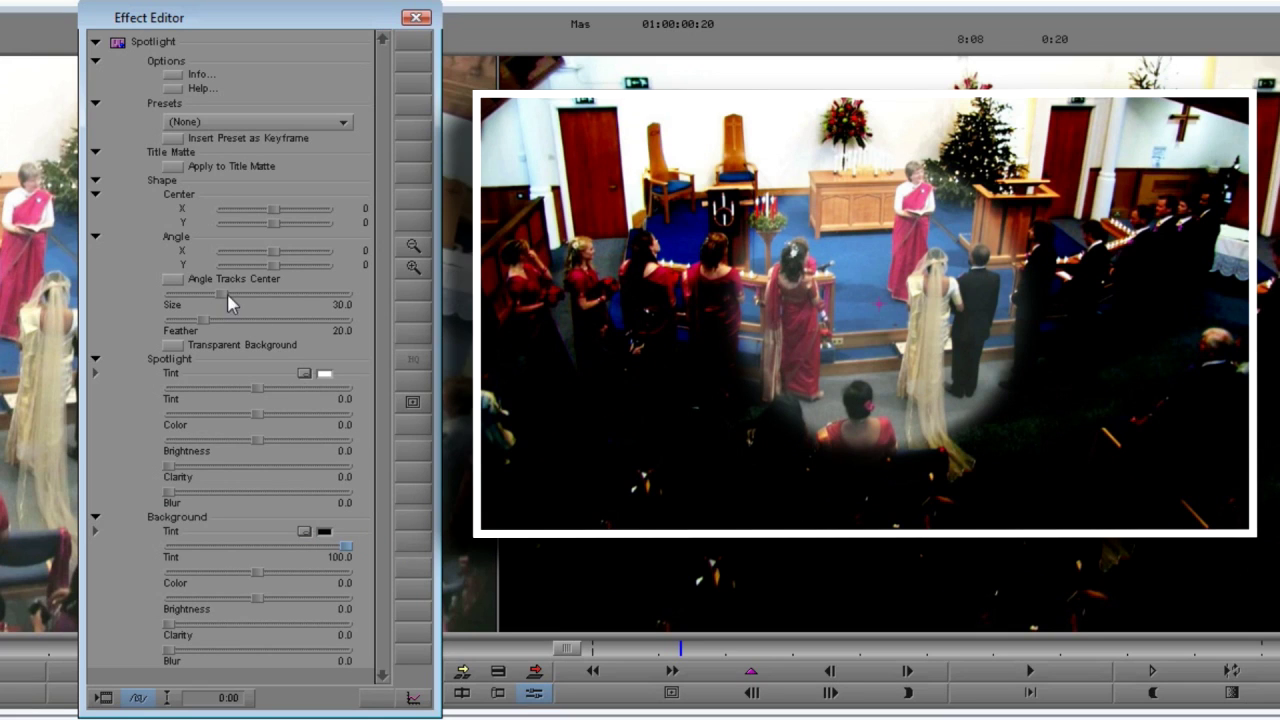
drag(223, 293, 242, 294)
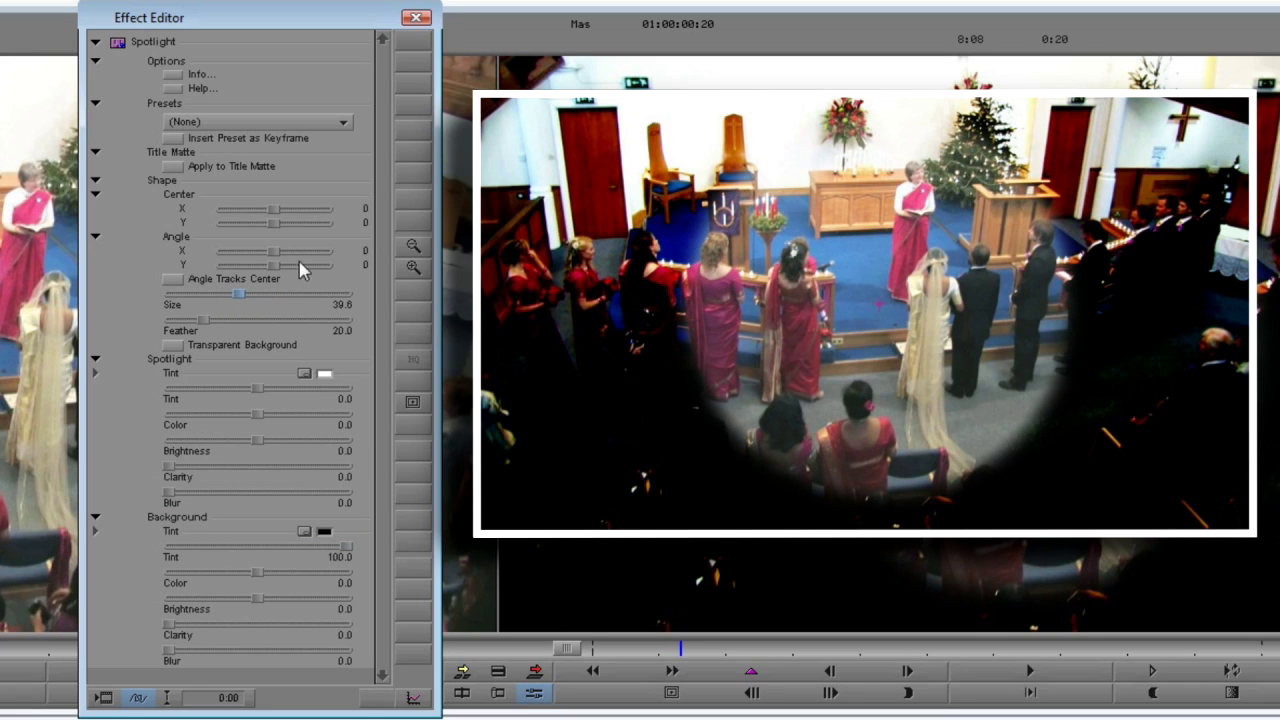
drag(273, 252, 301, 252)
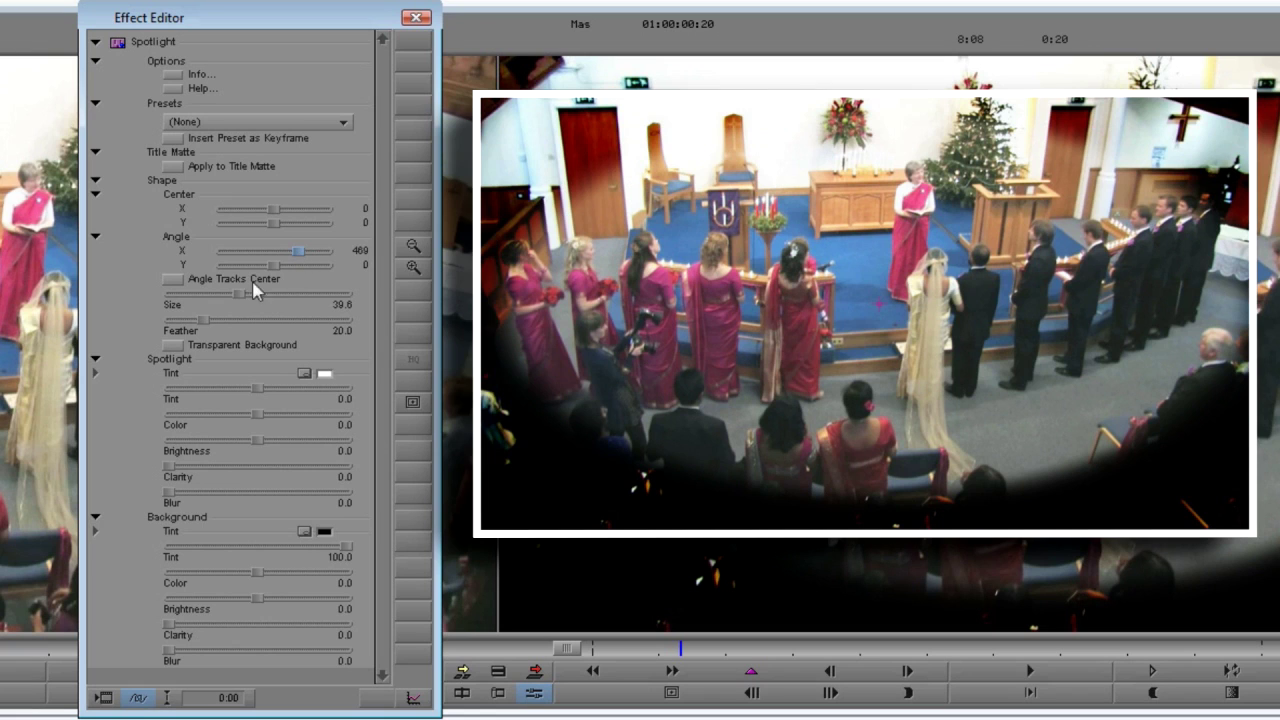
drag(203, 328, 250, 320)
drag(168, 662, 398, 666)
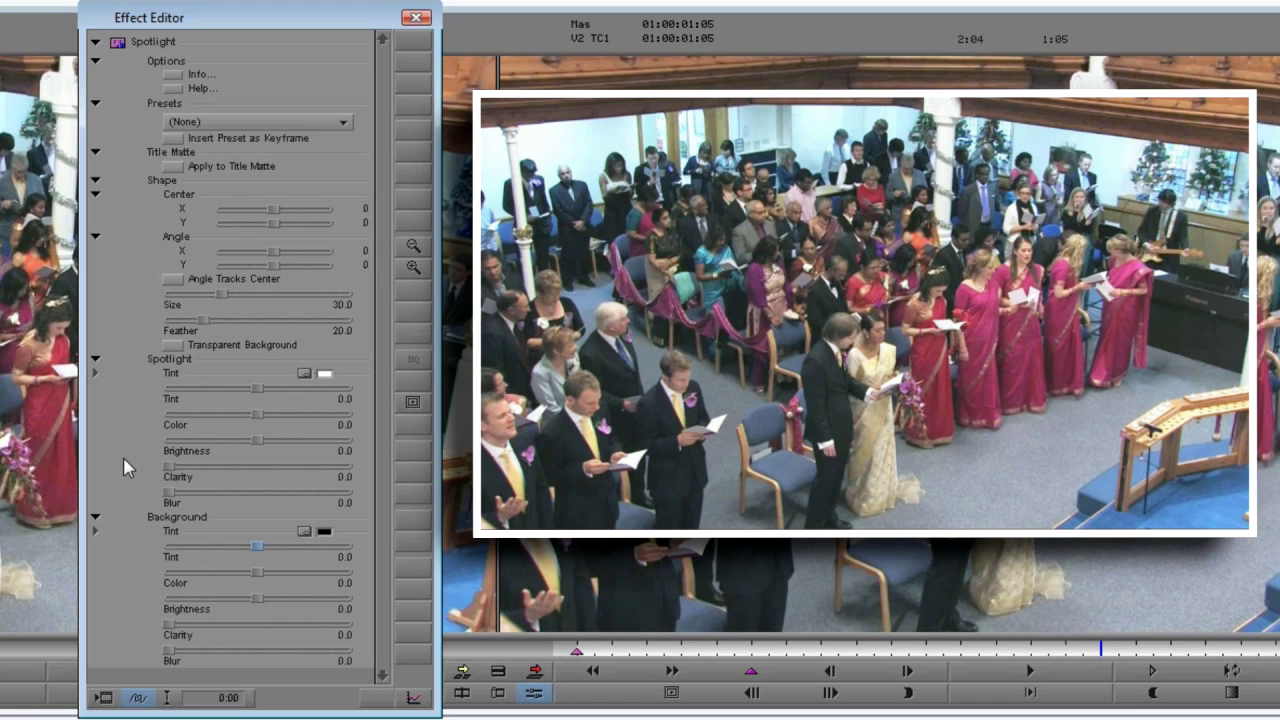
Step: Enable Transparent Background, then lower, reshape and shrink the spotlight around the couple
click(173, 345)
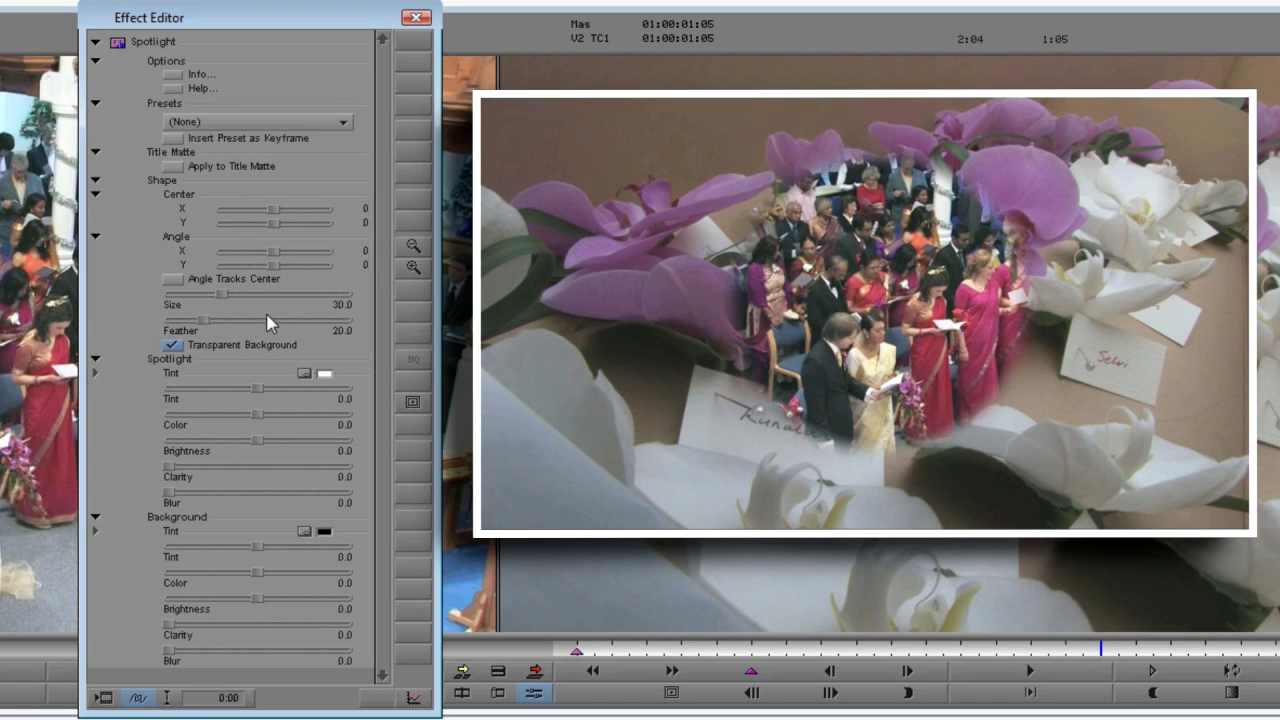
drag(278, 221, 292, 223)
click(273, 209)
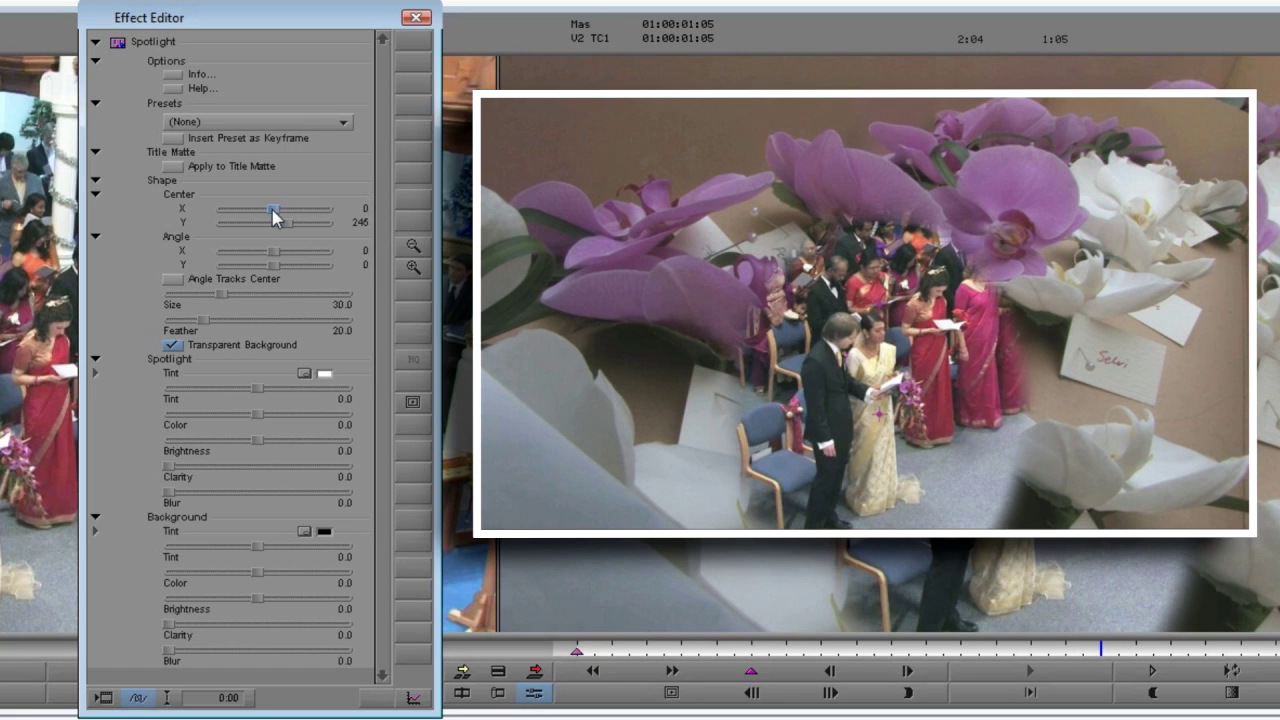
drag(272, 267, 198, 294)
drag(287, 224, 271, 209)
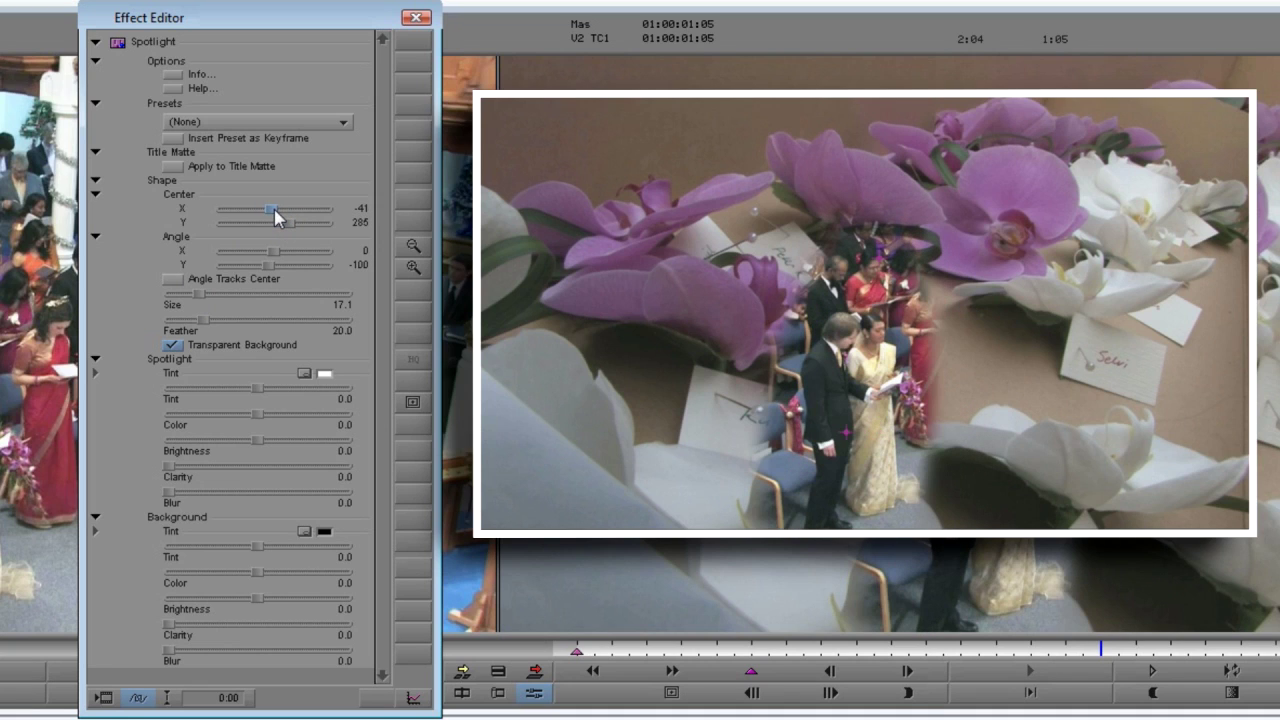
drag(199, 294, 188, 301)
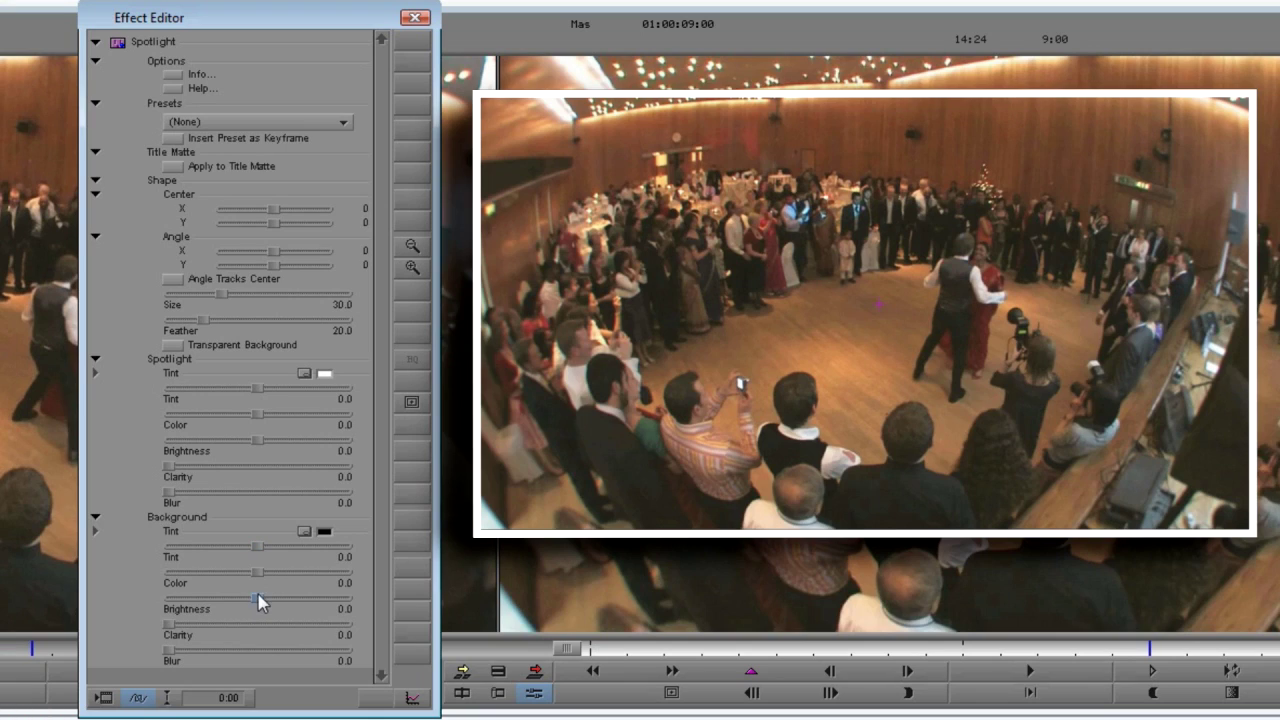
Step: Set Background Brightness -100, Center X 102, Size 23.8, Clarity 100, Color 17.1, with slightly raised brightness
click(196, 600)
drag(196, 600, 100, 608)
drag(270, 208, 279, 210)
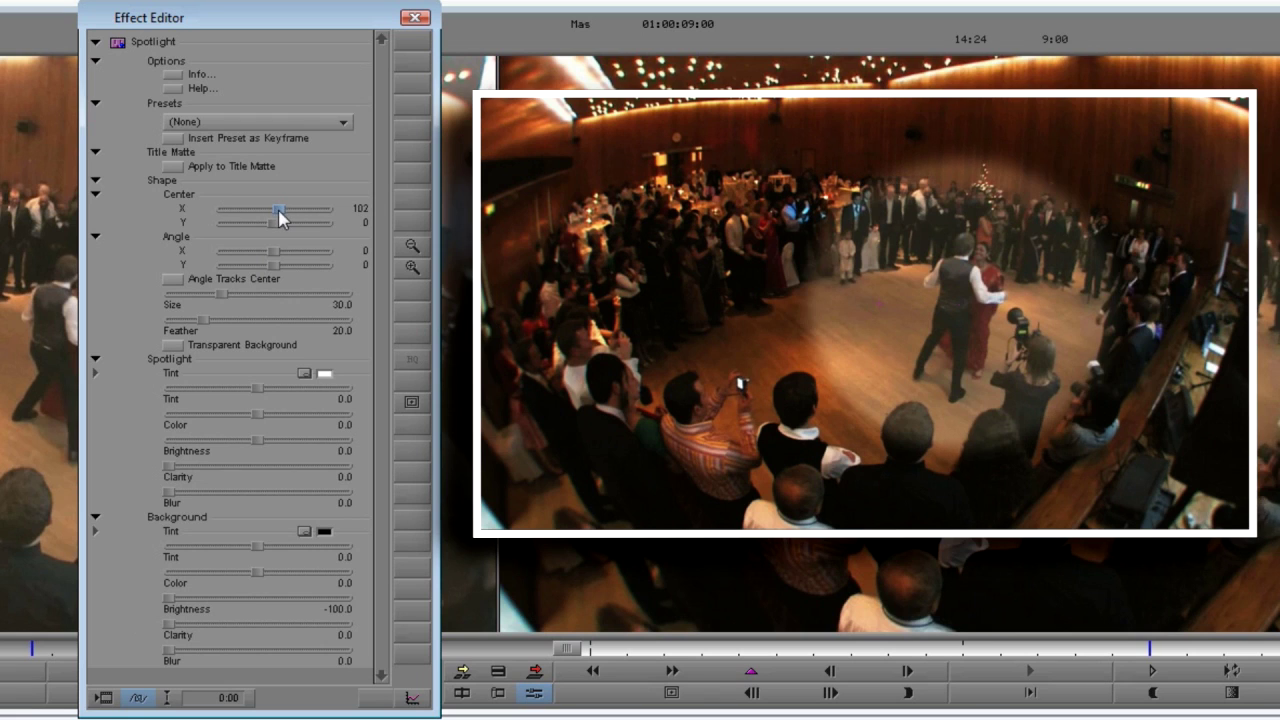
drag(222, 294, 210, 293)
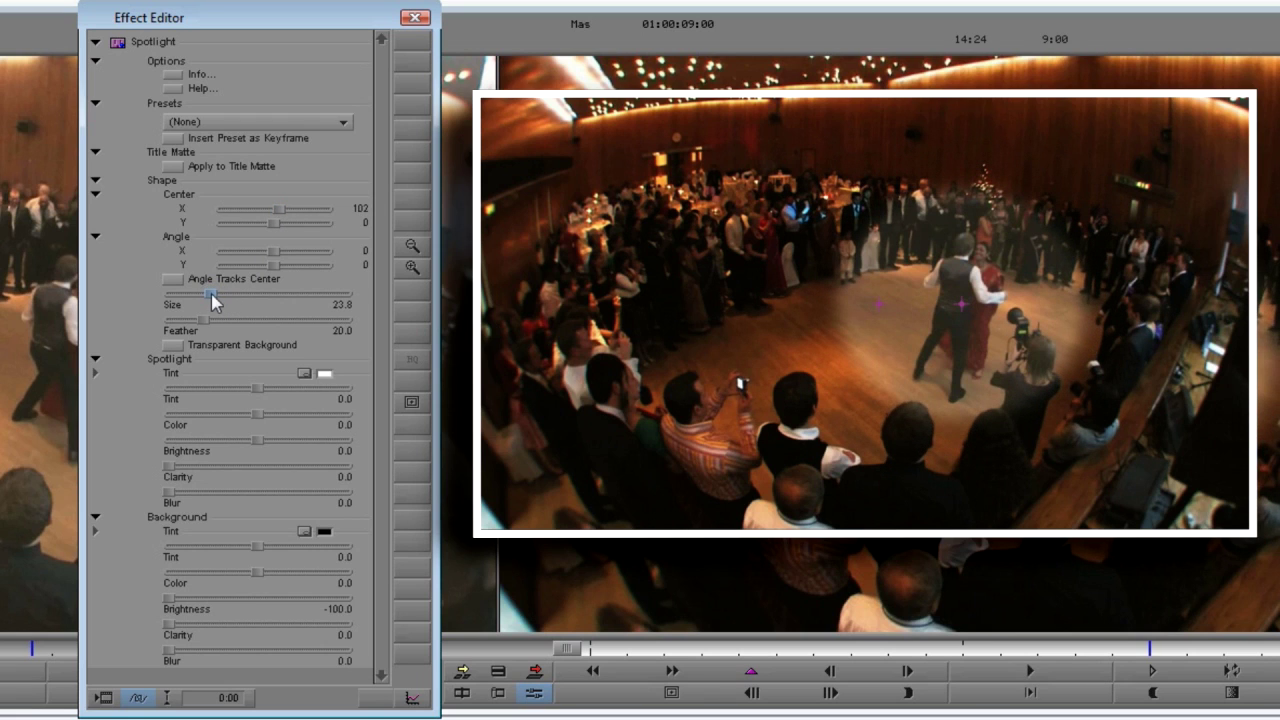
drag(259, 441, 265, 440)
drag(171, 468, 446, 468)
drag(257, 414, 274, 413)
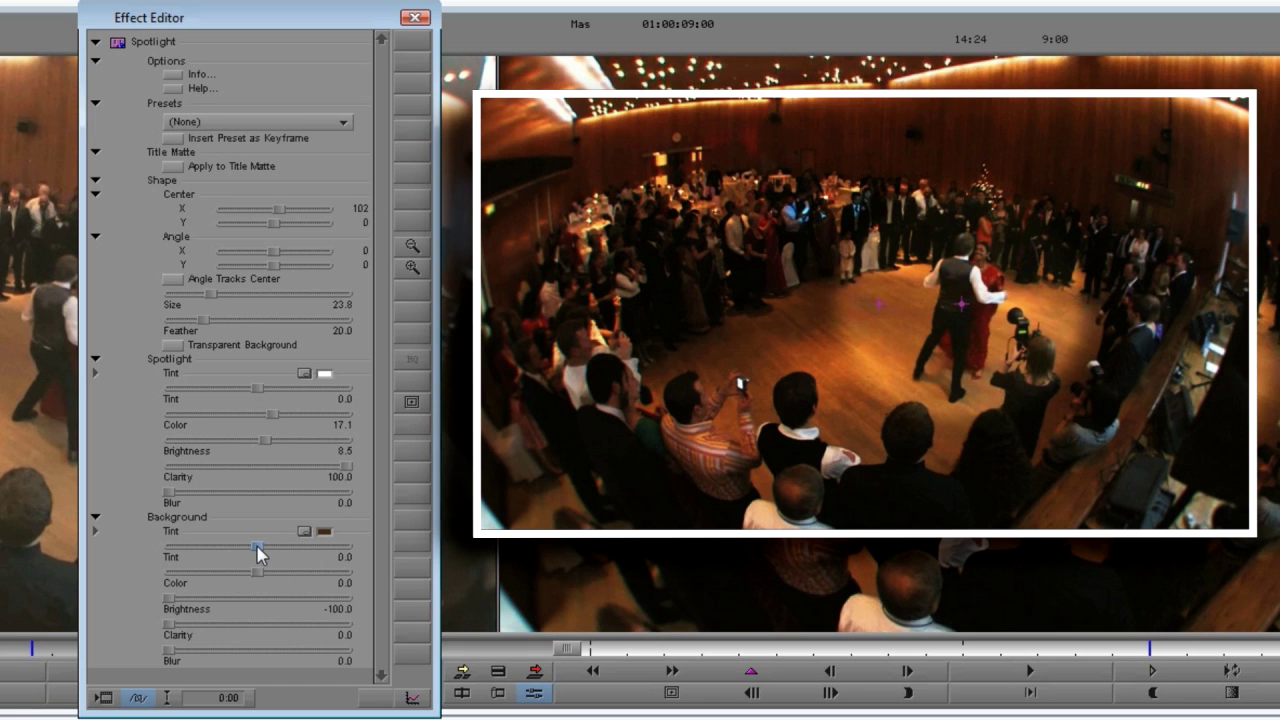
Step: Give the background Tint 29.3, Color -42.7 and Blur 7.9
drag(260, 545, 281, 548)
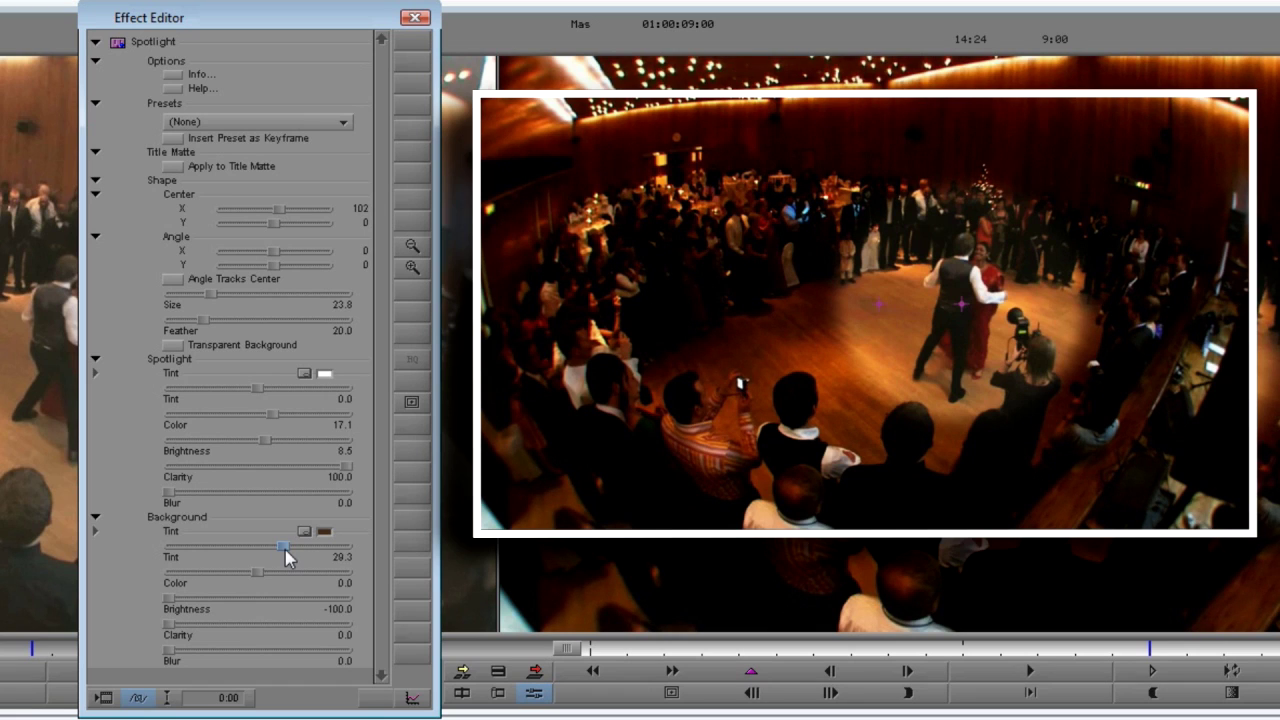
drag(257, 571, 215, 571)
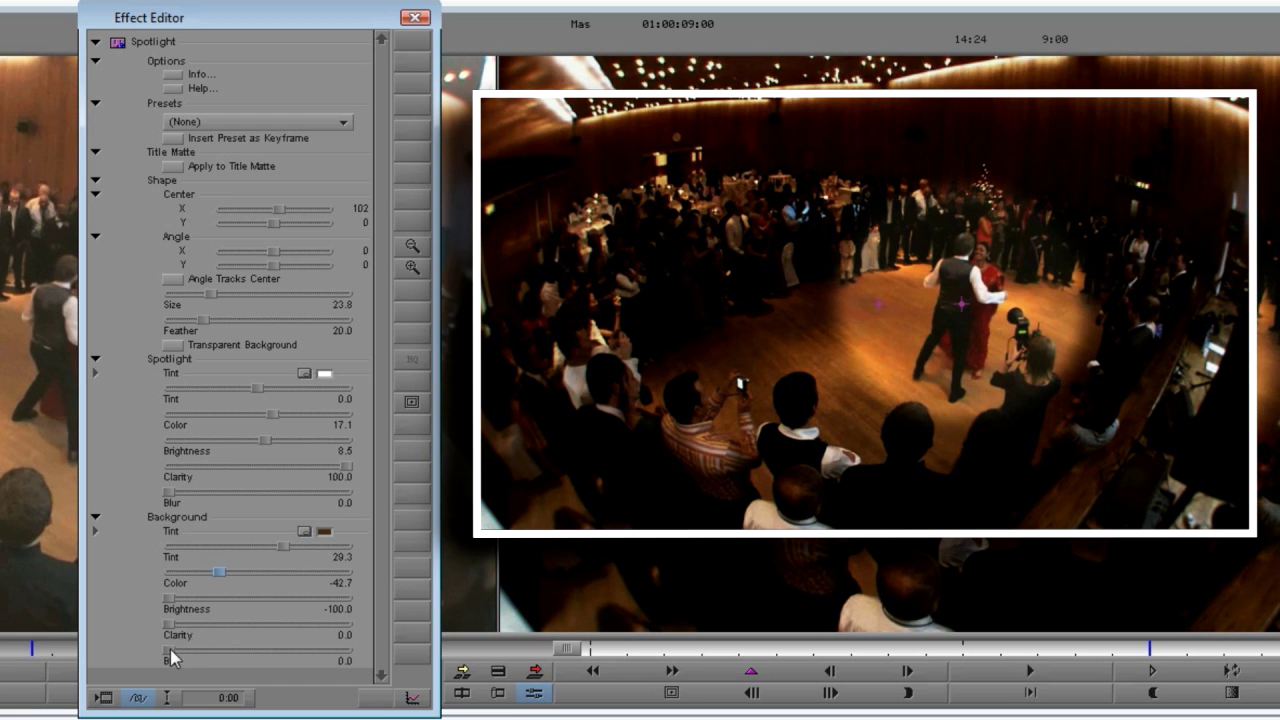
drag(167, 650, 187, 651)
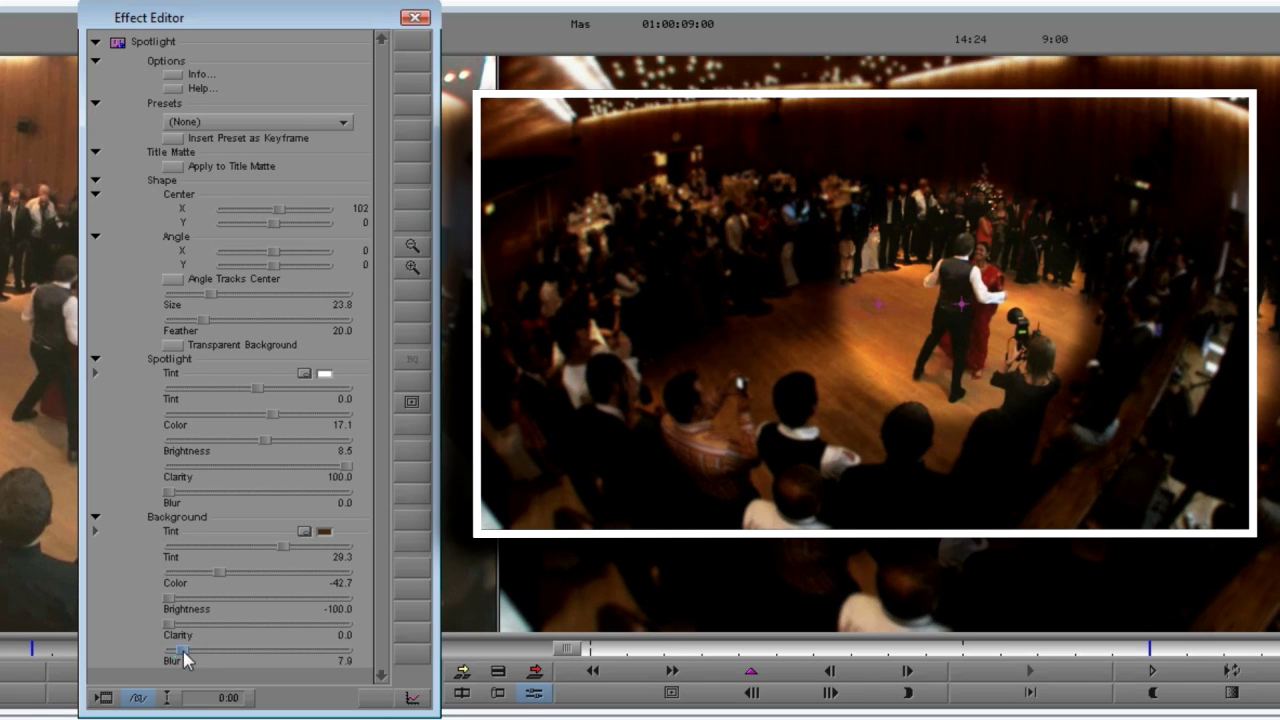